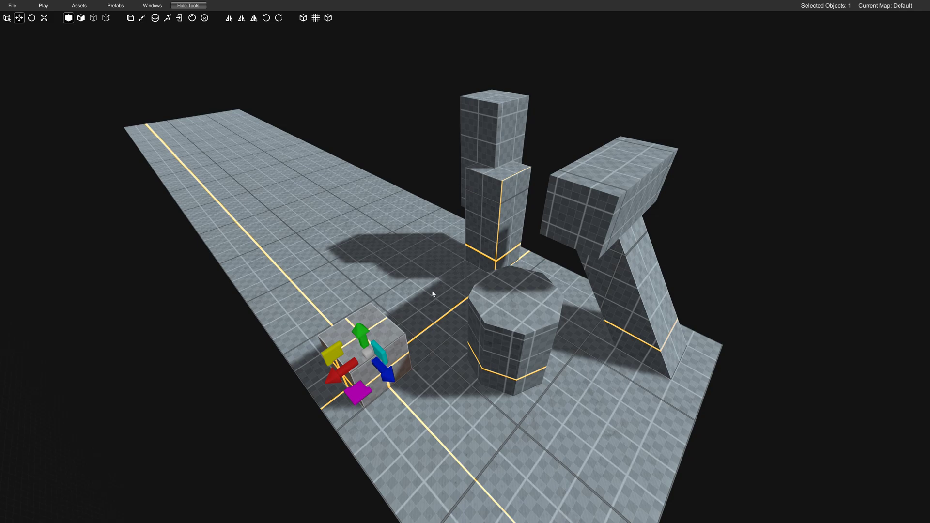
# - Select individual objects in the scene in turn, including the rear tall pillar and the overhanging block
pyautogui.press('s')
pyautogui.moveTo(447, 281); pyautogui.dragTo(448, 288, button='right')
pyautogui.press('e')
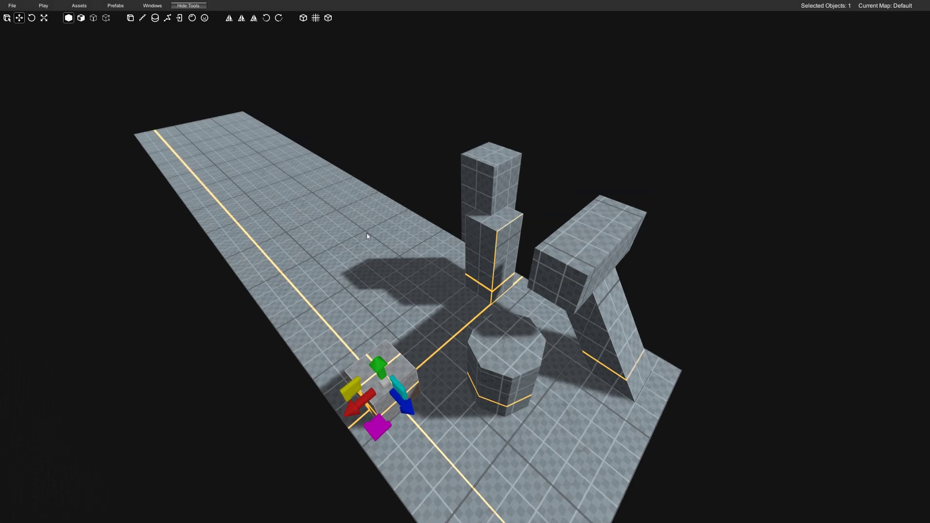
pyautogui.click(301, 189)
pyautogui.click(489, 178)
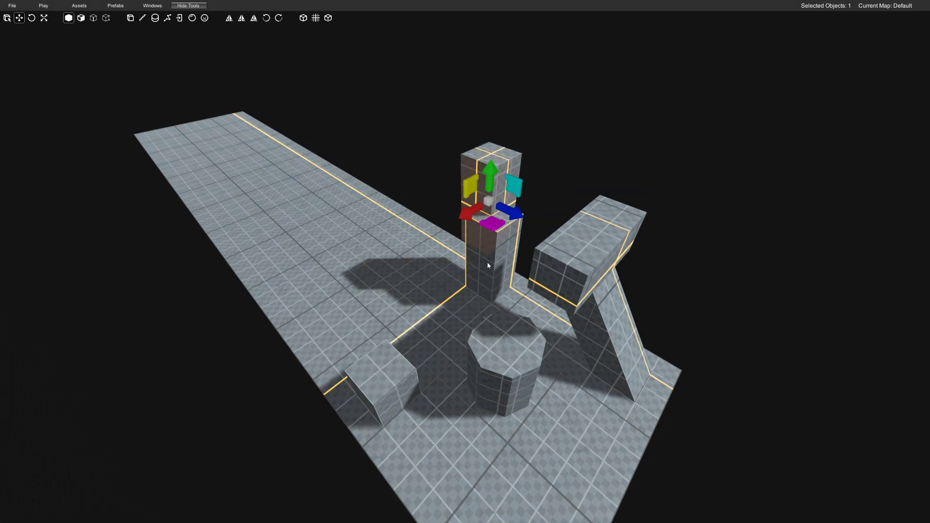
pyautogui.click(486, 262)
pyautogui.click(484, 191)
pyautogui.click(567, 250)
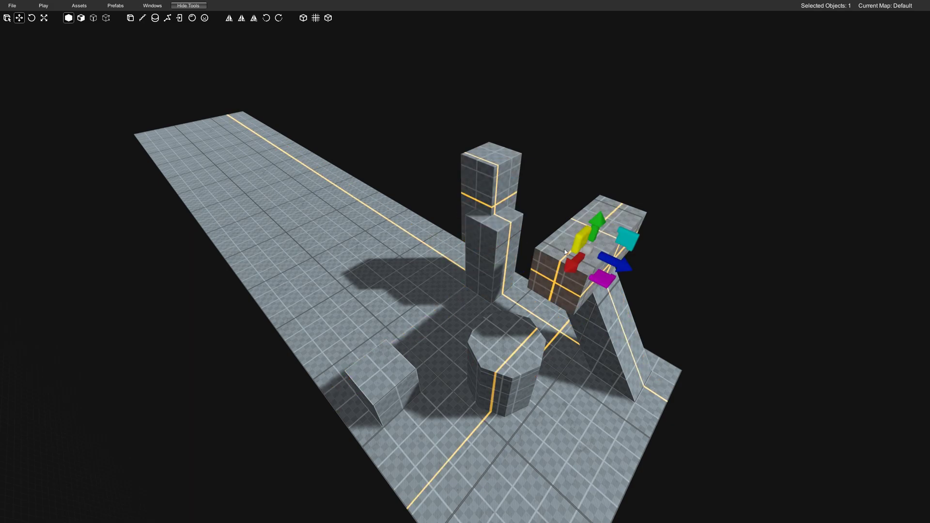
# - Select both tall pillars together and toggle the transform gizmo between pivot and center placement and back
pyautogui.moveTo(593, 265); pyautogui.dragTo(563, 278, button='right')
pyautogui.click(491, 150)
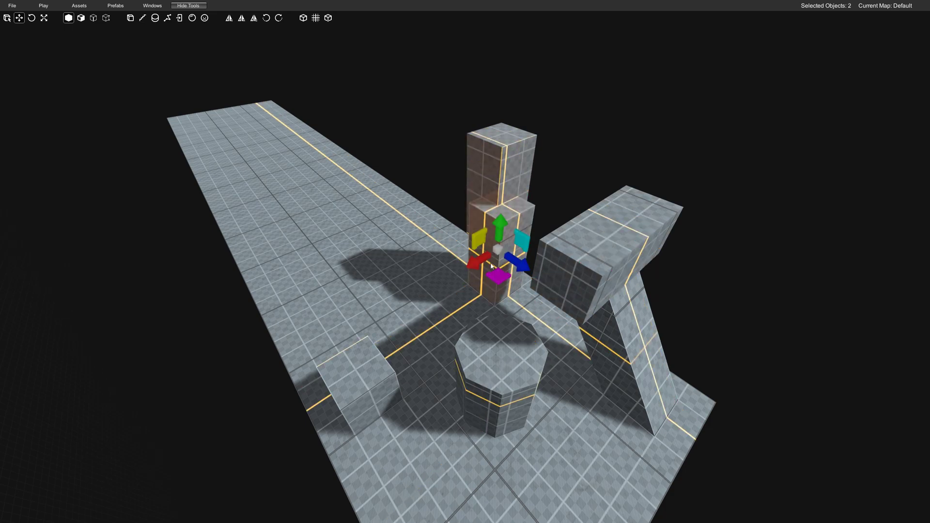
pyautogui.click(329, 20)
pyautogui.moveTo(373, 194)
pyautogui.mouseDown(button='right')
pyautogui.moveTo(468, 199)
pyautogui.moveTo(376, 205)
pyautogui.mouseUp(button='right')
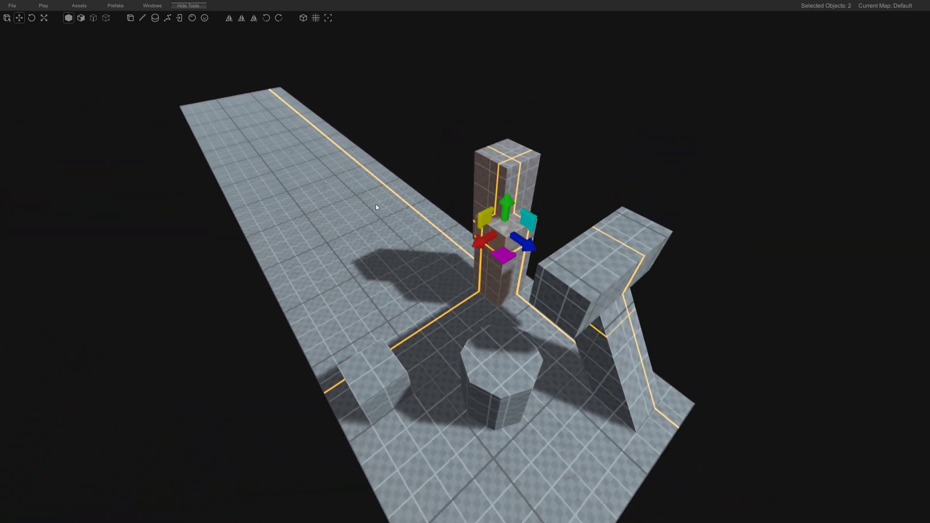
pyautogui.click(330, 18)
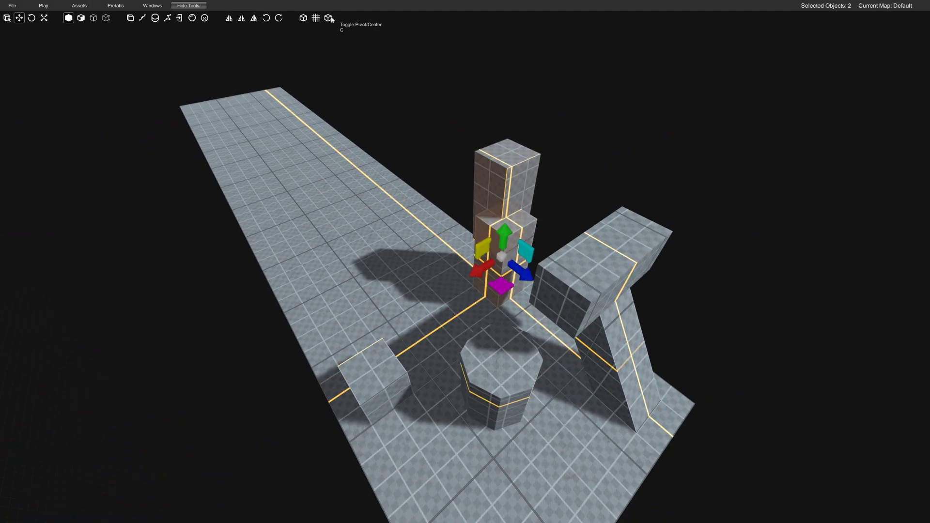
# - Select the rear tall pillar alone, then the overhanging block, and return to the rear pillar
pyautogui.click(502, 200)
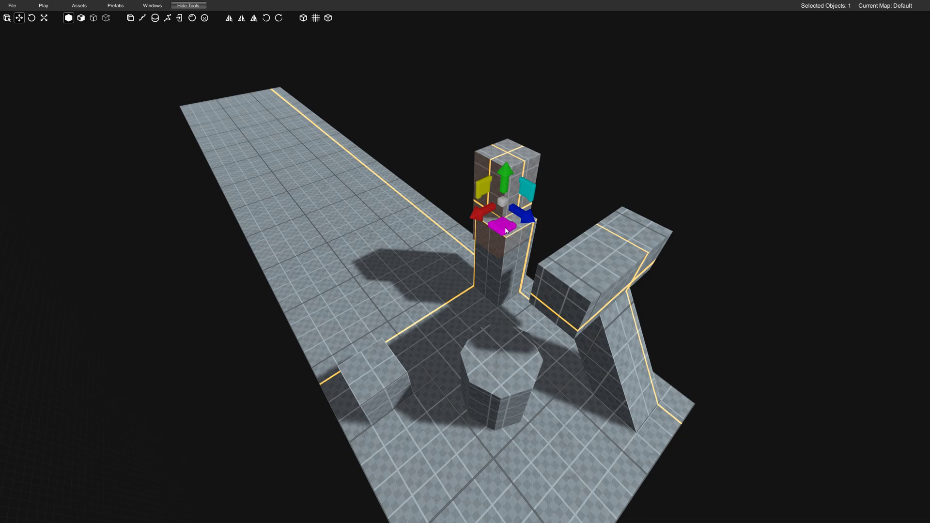
pyautogui.moveTo(425, 252); pyautogui.dragTo(423, 255, button='right')
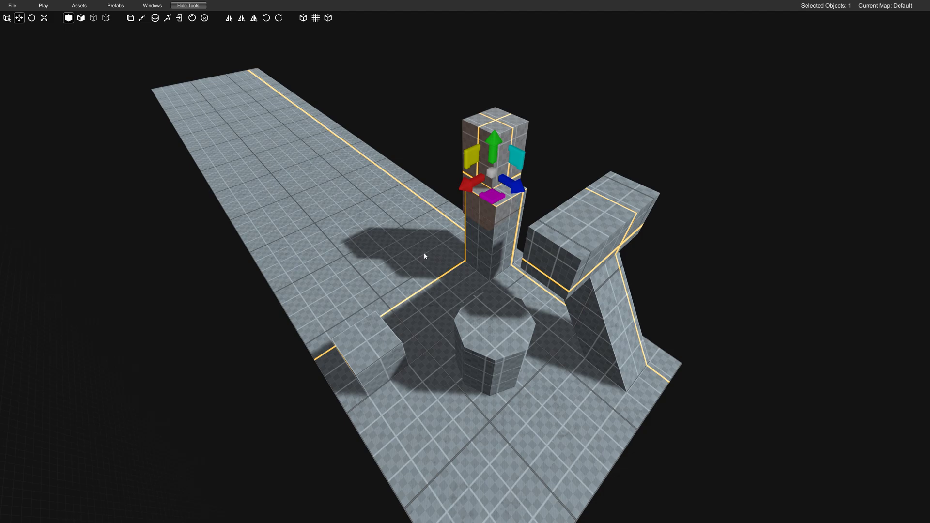
pyautogui.moveTo(425, 253); pyautogui.dragTo(419, 254, button='right')
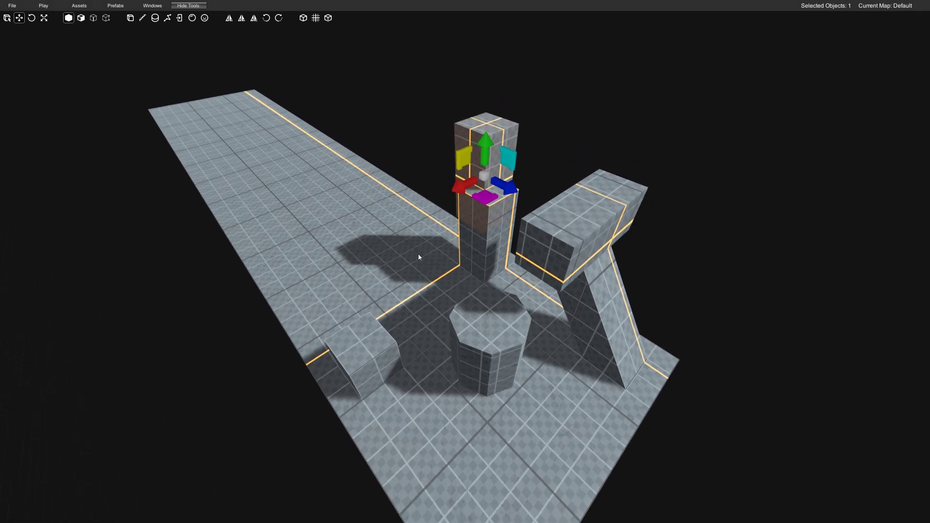
pyautogui.click(581, 237)
pyautogui.click(502, 197)
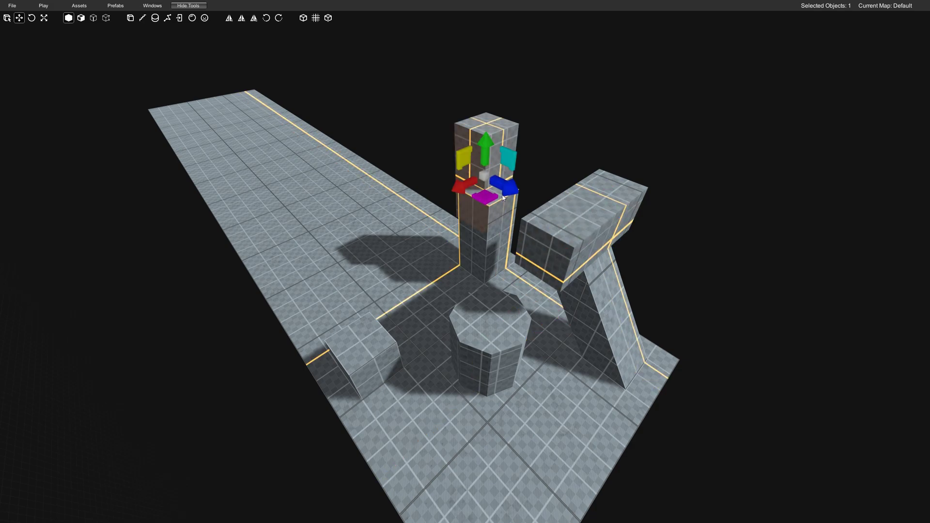
# - Raise the top face of the small block near the floor's edge to turn it into a tall block
pyautogui.click(364, 356)
pyautogui.moveTo(436, 315); pyautogui.dragTo(452, 353, button='right')
pyautogui.press('2')
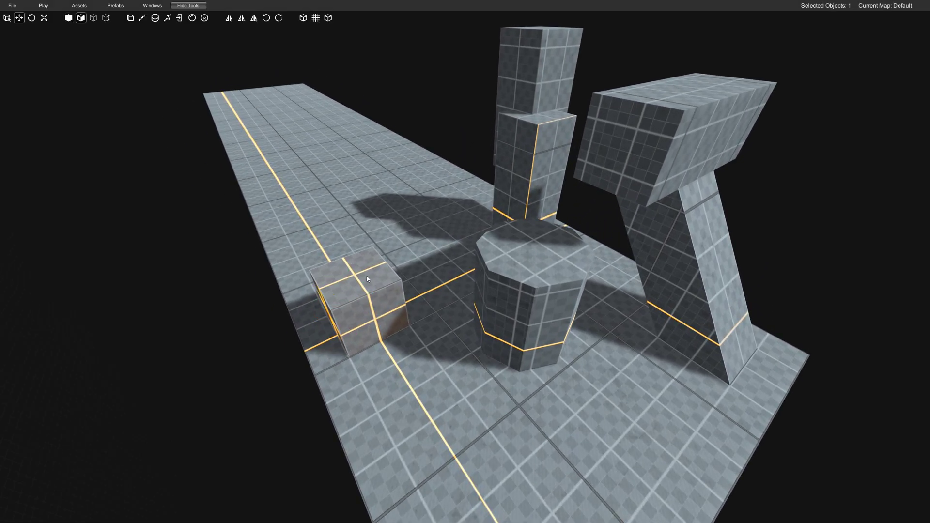
pyautogui.click(367, 270)
pyautogui.scroll(-3, 442, 395)
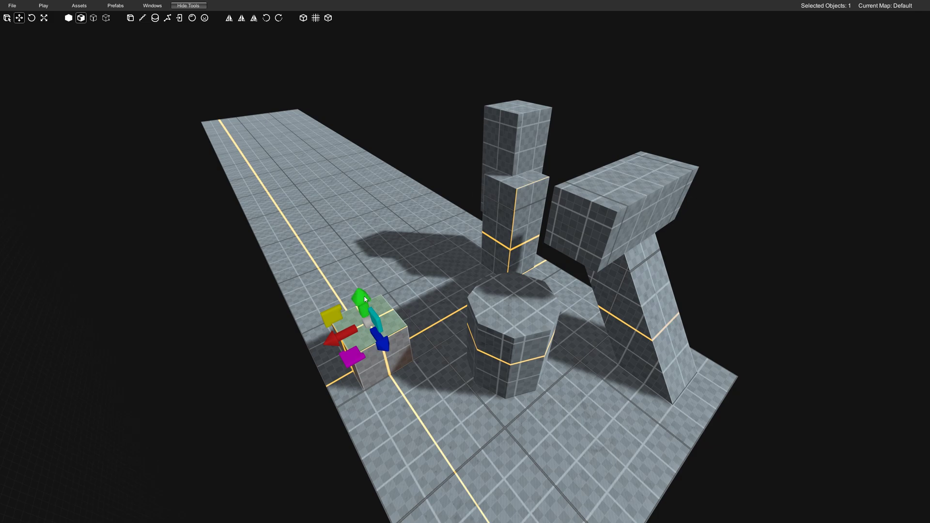
pyautogui.scroll(-2, 417, 263)
pyautogui.moveTo(373, 275); pyautogui.dragTo(386, 155)
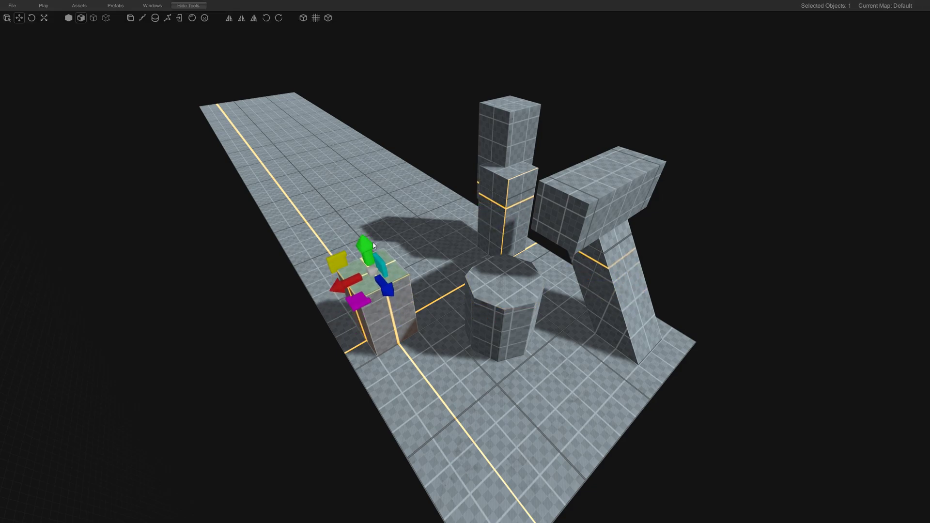
# - Try to move the heightened block across the floor as a whole object and undo the move
pyautogui.press('1')
pyautogui.moveTo(363, 309); pyautogui.dragTo(536, 313)
pyautogui.hotkey('ctrl', 'z')
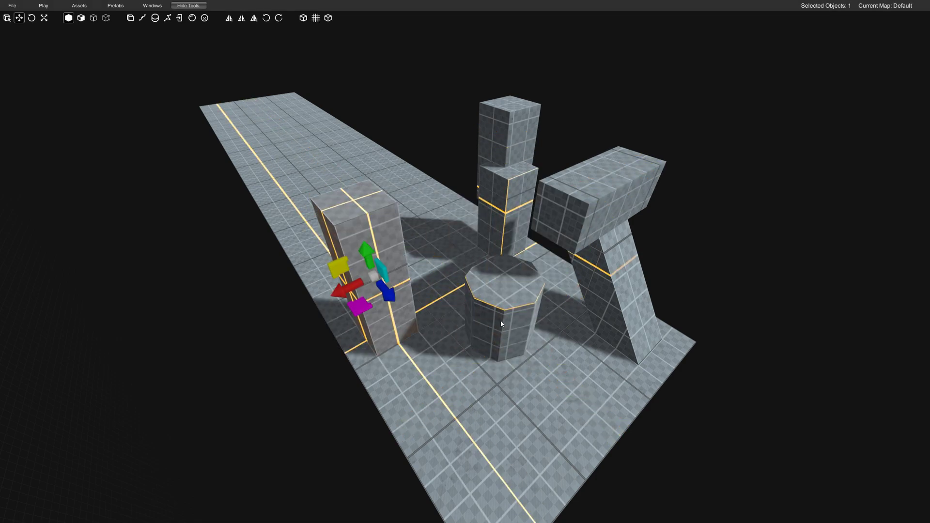
# - Pull the tall block's front side face outward to deepen it, and return to object mode with nothing selected
pyautogui.moveTo(442, 292); pyautogui.dragTo(446, 291, button='right')
pyautogui.press('2')
pyautogui.click(436, 228)
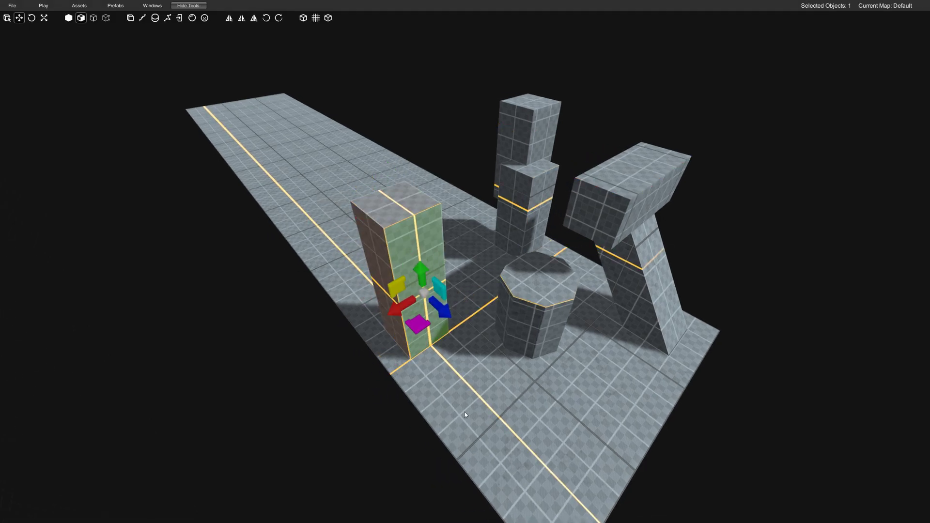
pyautogui.moveTo(446, 311); pyautogui.dragTo(587, 389)
pyautogui.moveTo(587, 389); pyautogui.dragTo(556, 340, button='right')
pyautogui.press('Tab')
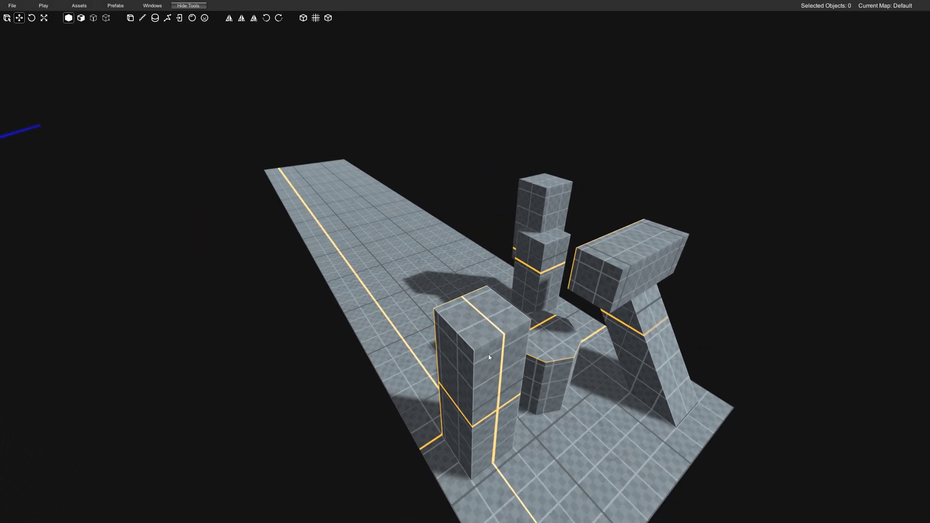
# - Select the tall block and pick its vertical corner edge in edge mode
pyautogui.click(488, 355)
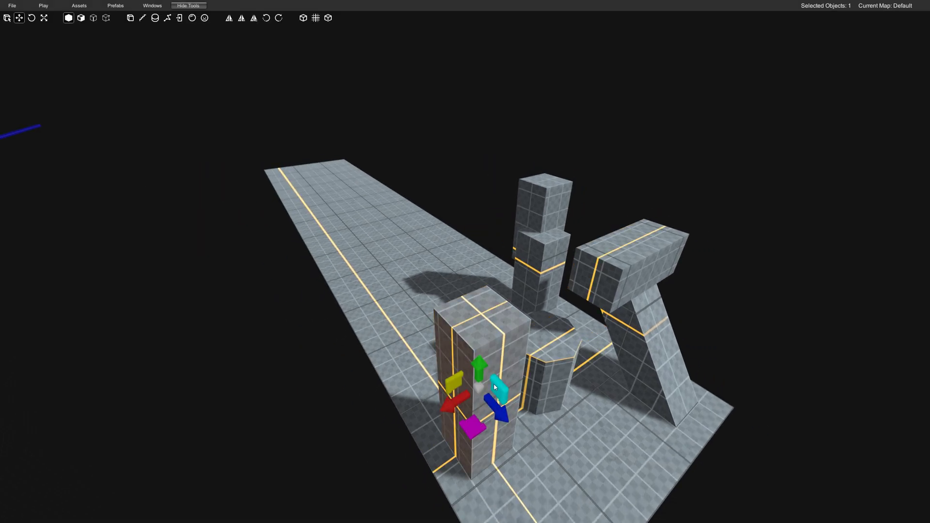
pyautogui.press('3')
pyautogui.click(475, 411)
pyautogui.moveTo(476, 410); pyautogui.dragTo(480, 432, button='right')
pyautogui.click(473, 330)
pyautogui.moveTo(472, 330); pyautogui.dragTo(451, 384, button='right')
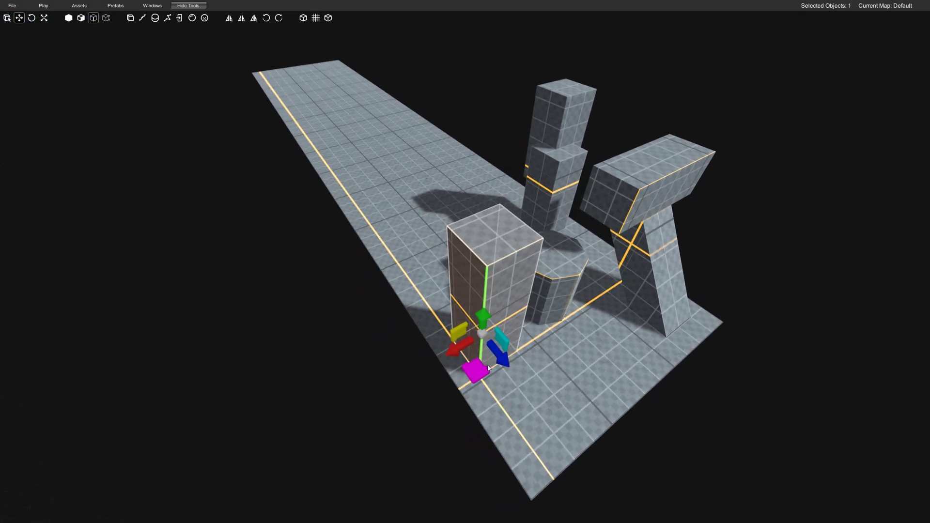
pyautogui.moveTo(495, 360)
pyautogui.mouseDown(button='right')
pyautogui.moveTo(532, 363)
pyautogui.moveTo(482, 369)
pyautogui.mouseUp(button='right')
pyautogui.click(475, 312)
pyautogui.moveTo(503, 339); pyautogui.dragTo(466, 345, button='right')
# - Try to skew the tall block by moving its vertical corner edge toward the octagonal cylinder, and undo the edge moves
pyautogui.moveTo(466, 345); pyautogui.dragTo(454, 296)
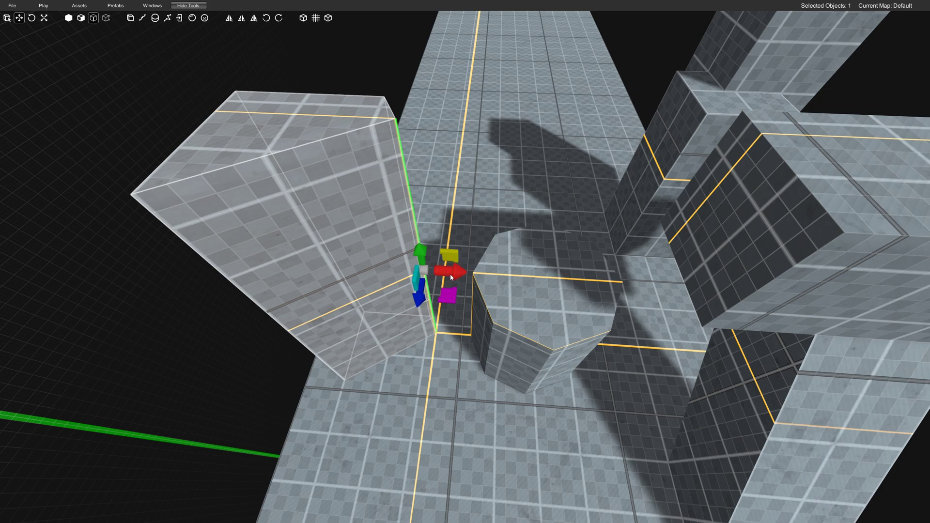
pyautogui.moveTo(451, 276); pyautogui.dragTo(504, 277)
pyautogui.moveTo(463, 387); pyautogui.dragTo(342, 289, button='middle')
pyautogui.scroll(-4, 427, 262)
pyautogui.moveTo(427, 262); pyautogui.dragTo(536, 263, button='middle')
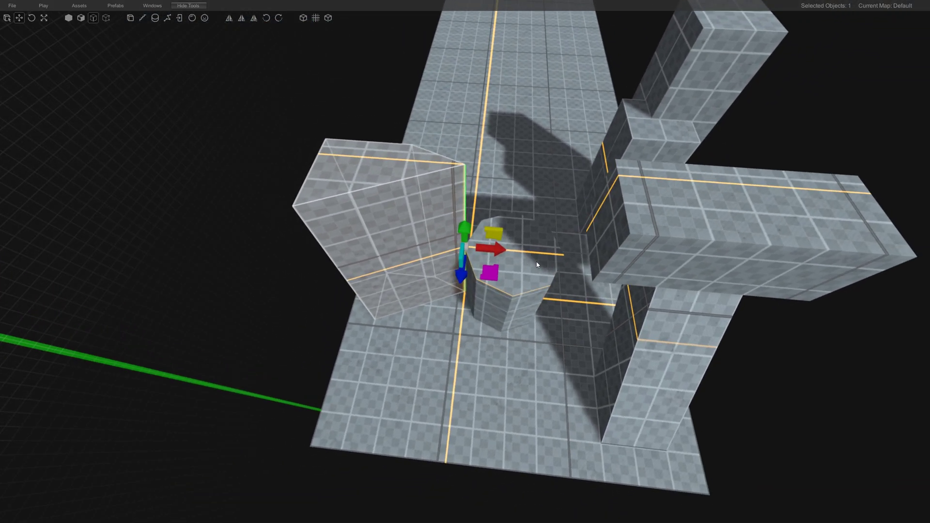
pyautogui.hotkey('ctrl', 'z')
pyautogui.hotkey('ctrl', 'z')
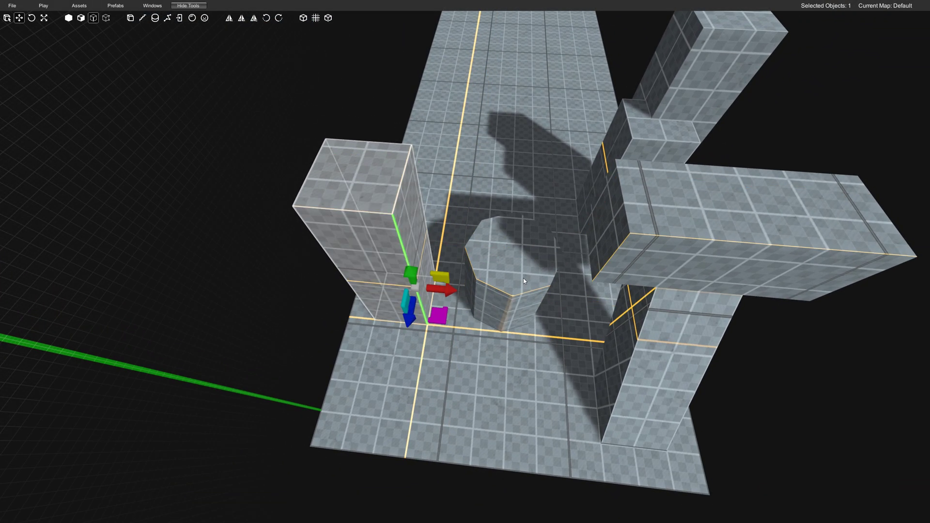
# - Select the tall block's top face in face mode and lower it to shorten the block
pyautogui.press('w')
pyautogui.moveTo(524, 281); pyautogui.dragTo(495, 292, button='right')
pyautogui.press('s')
pyautogui.press('d')
pyautogui.press('1')
pyautogui.moveTo(495, 292); pyautogui.dragTo(511, 239, button='middle')
pyautogui.press('2')
pyautogui.click(462, 207)
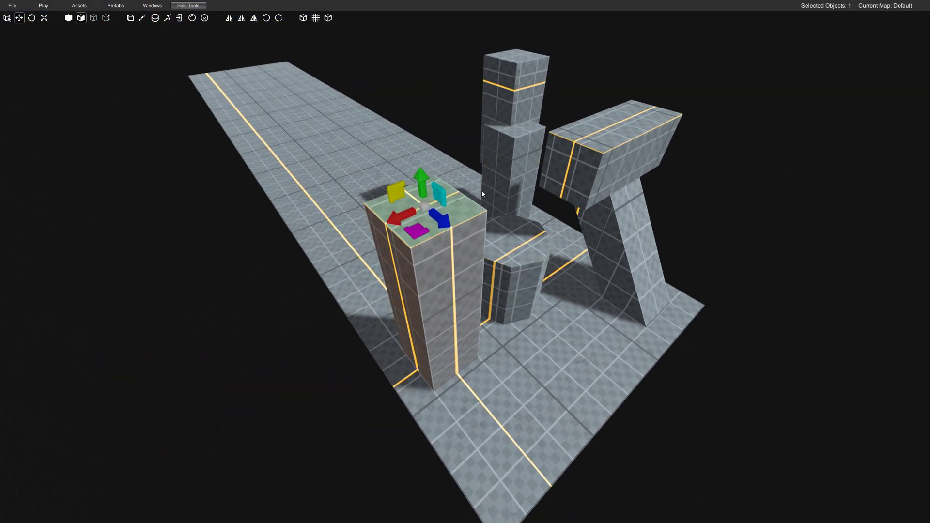
pyautogui.moveTo(509, 134); pyautogui.dragTo(425, 213, button='right')
pyautogui.press('s')
pyautogui.moveTo(420, 206); pyautogui.dragTo(422, 249)
# - Select the floor's far end edge and extrude it upward to form an end wall
pyautogui.moveTo(348, 145); pyautogui.dragTo(391, 219, button='right')
pyautogui.press('1')
pyautogui.click(309, 171)
pyautogui.press('3')
pyautogui.moveTo(277, 146); pyautogui.dragTo(412, 166, button='right')
pyautogui.click(264, 206)
pyautogui.moveTo(265, 169); pyautogui.dragTo(275, 185, button='middle')
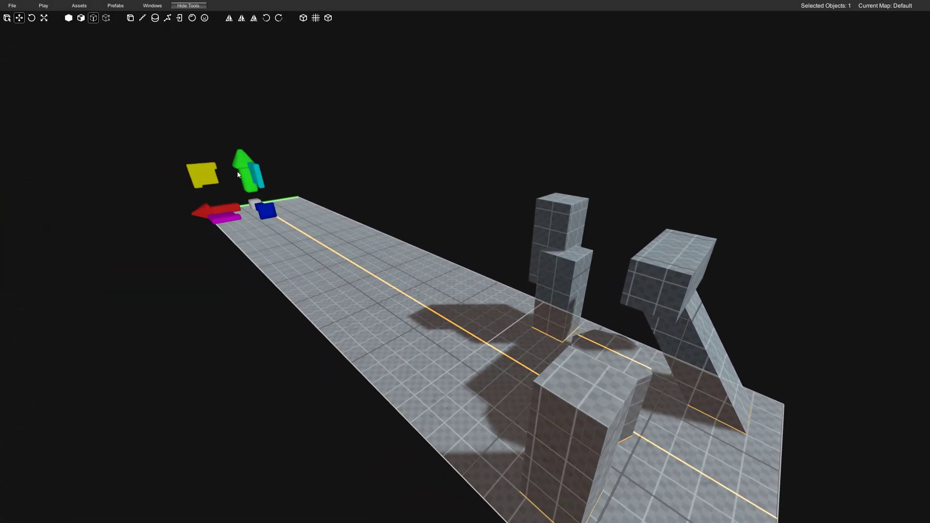
pyautogui.moveTo(238, 174); pyautogui.dragTo(245, 143)
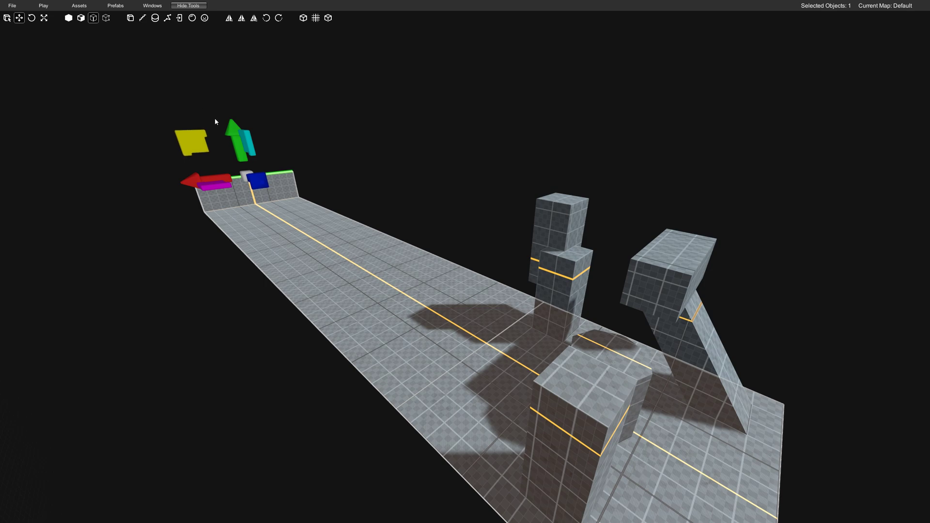
pyautogui.moveTo(226, 129); pyautogui.dragTo(227, 101)
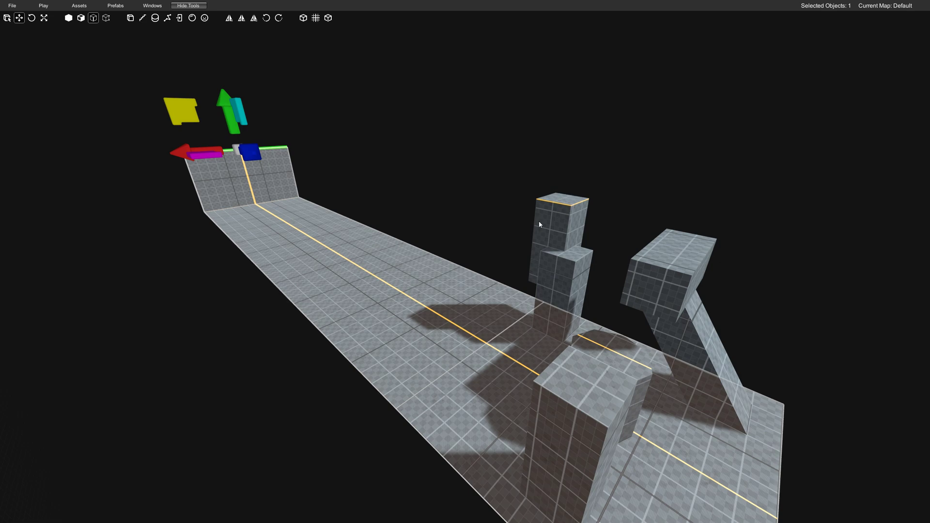
# - Move the block as a whole farther along the floor toward the end wall and lower it slightly
pyautogui.press('1')
pyautogui.click(583, 389)
pyautogui.moveTo(587, 490); pyautogui.dragTo(470, 355)
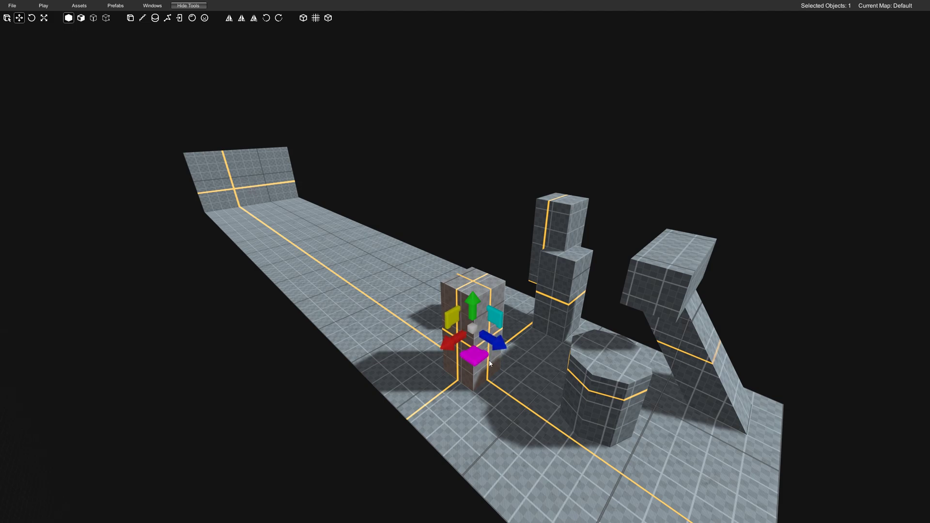
pyautogui.moveTo(475, 358); pyautogui.dragTo(471, 318)
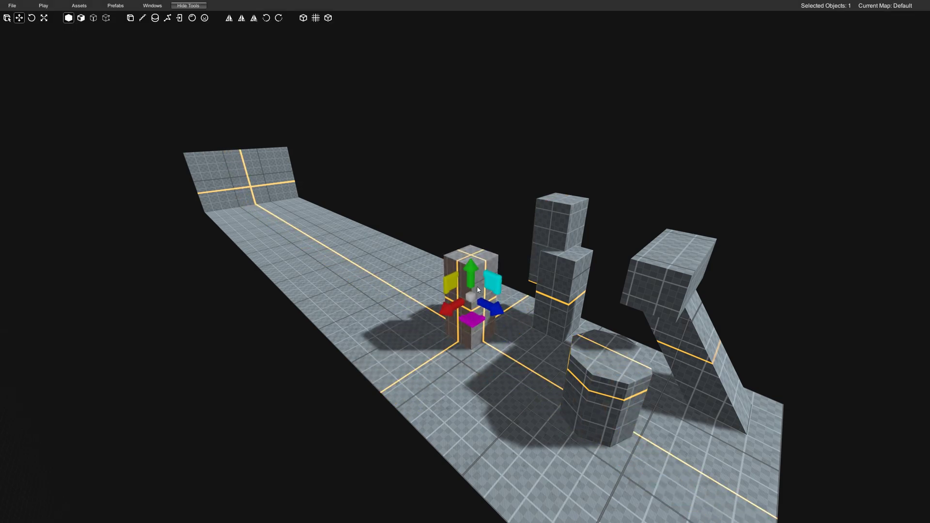
pyautogui.moveTo(468, 277); pyautogui.dragTo(468, 286)
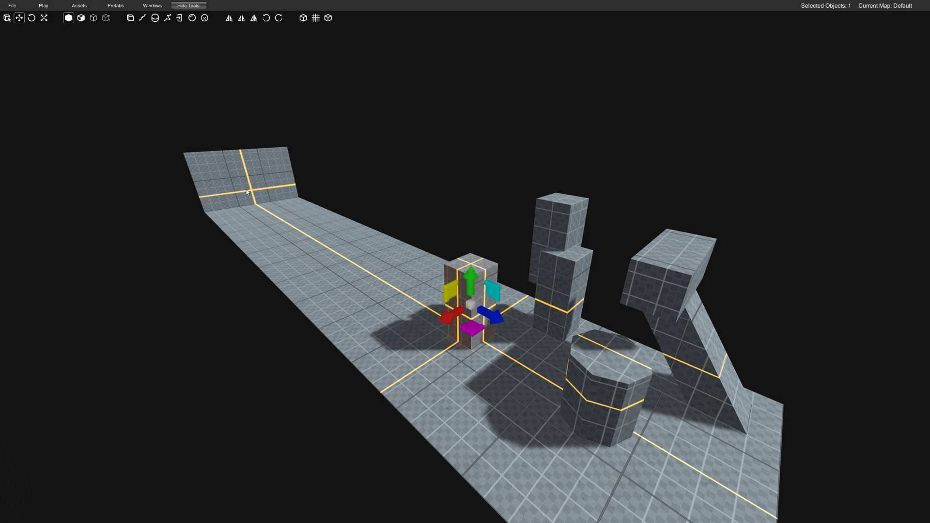
# - Lower the block's top face slightly in face mode
pyautogui.press('w')
pyautogui.moveTo(492, 290); pyautogui.dragTo(466, 305, button='right')
pyautogui.press('2')
pyautogui.click(531, 282)
pyautogui.moveTo(527, 260); pyautogui.dragTo(526, 269)
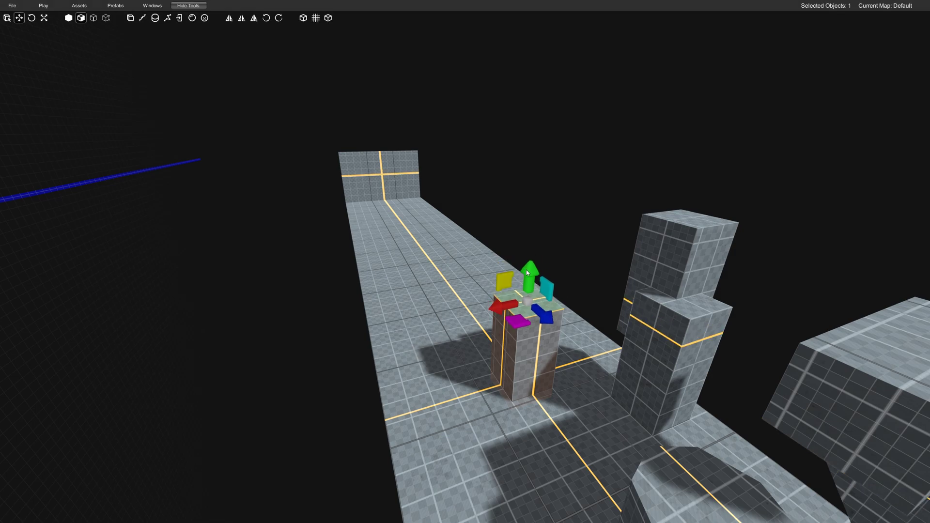
# - Move the block's side faces outward to widen it across the floor
pyautogui.click(508, 359)
pyautogui.moveTo(473, 361); pyautogui.dragTo(452, 366)
pyautogui.moveTo(452, 366); pyautogui.dragTo(482, 371, button='right')
pyautogui.press('w')
pyautogui.press('d')
pyautogui.click(482, 370)
pyautogui.moveTo(508, 398); pyautogui.dragTo(553, 418)
pyautogui.moveTo(553, 417); pyautogui.dragTo(452, 406, button='right')
pyautogui.press('a')
pyautogui.moveTo(532, 383); pyautogui.dragTo(523, 382)
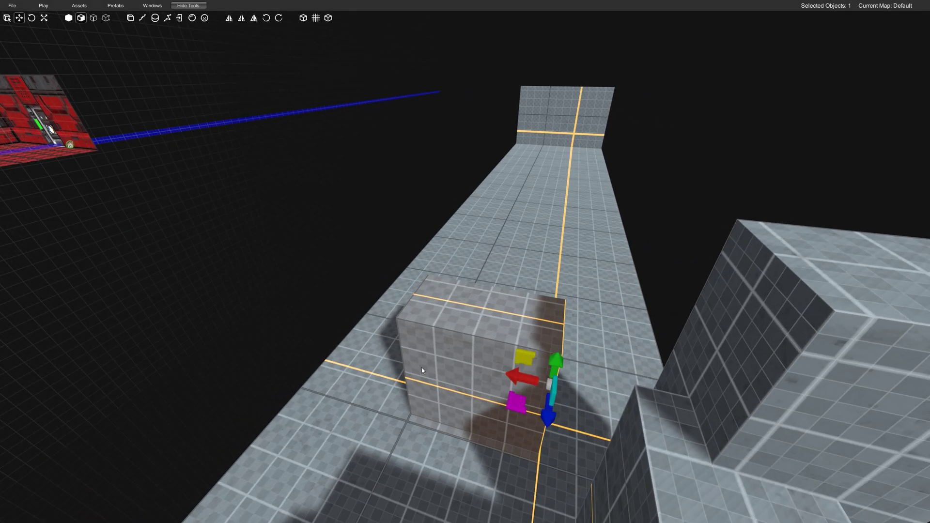
# - Move the widened block in object mode to the far end of the floor, against the end wall
pyautogui.press('a')
pyautogui.moveTo(422, 367); pyautogui.dragTo(474, 375, button='right')
pyautogui.press('1')
pyautogui.moveTo(539, 433); pyautogui.dragTo(225, 220)
pyautogui.press('d')
pyautogui.moveTo(225, 220); pyautogui.dragTo(464, 405, button='right')
pyautogui.press('d')
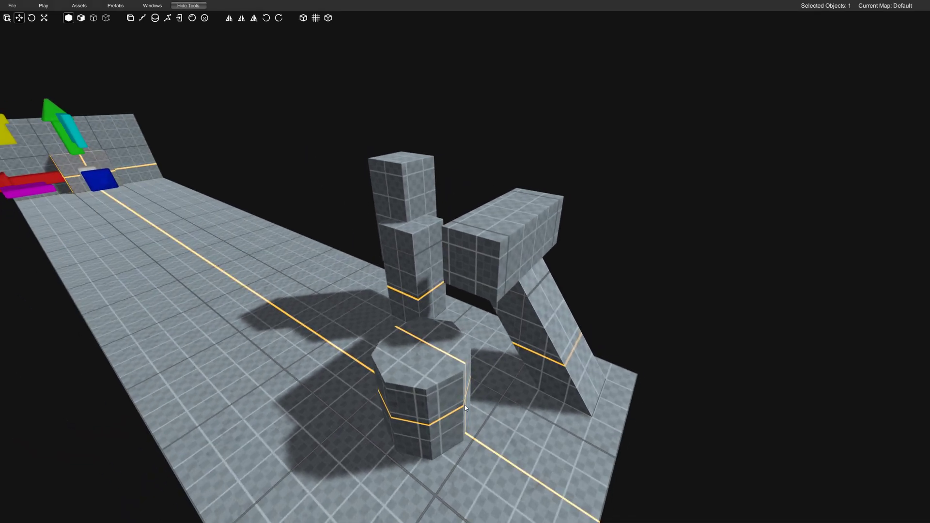
# - Select the octagonal cylinder and pick one of its vertical side edges in edge mode
pyautogui.click(416, 350)
pyautogui.press('3')
pyautogui.press('4')
pyautogui.click(452, 322)
pyautogui.moveTo(464, 330); pyautogui.dragTo(353, 323, button='right')
pyautogui.press('3')
pyautogui.click(365, 328)
pyautogui.click(426, 397)
pyautogui.press('d')
pyautogui.moveTo(421, 415); pyautogui.dragTo(490, 430, button='right')
pyautogui.press('a')
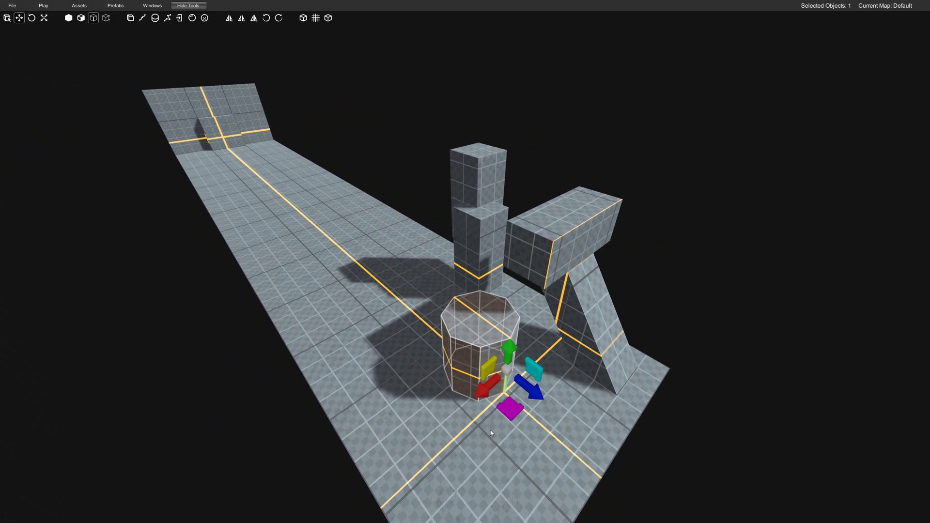